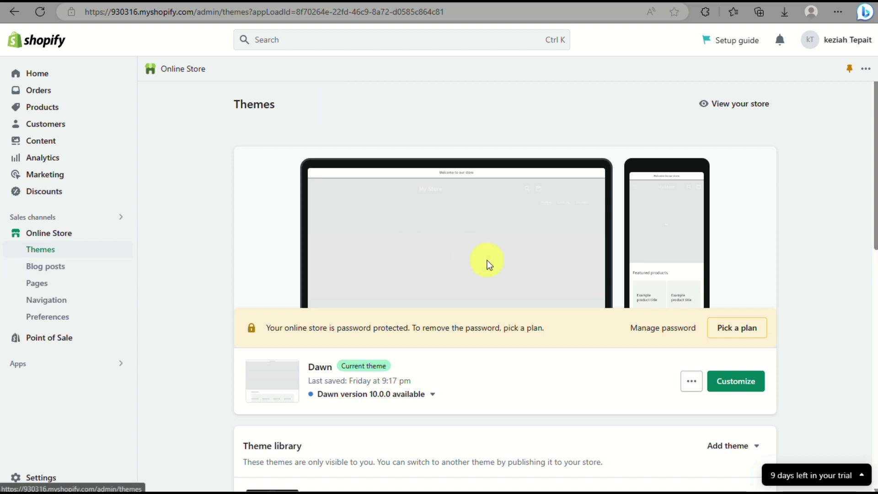
Go to Online Store > Navigation to view the Footer menu and Main menu
left_click(39, 76)
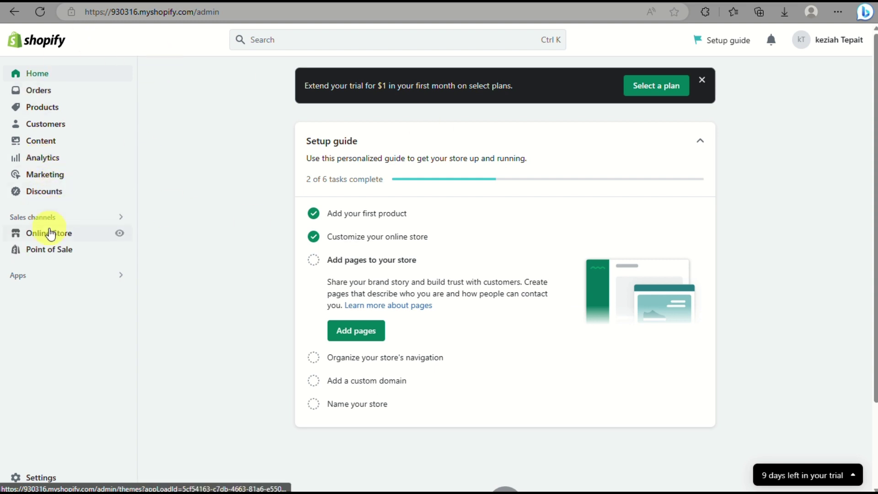
left_click(47, 234)
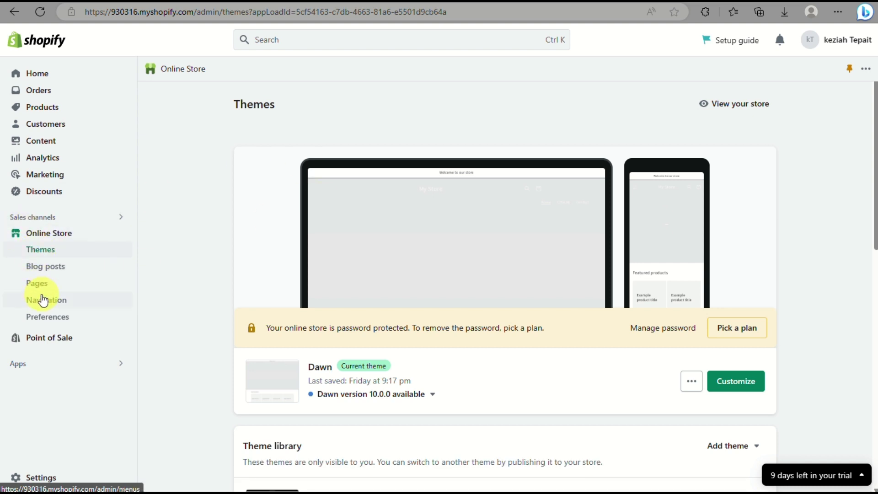
scroll(41, 299, "up", 5)
left_click(79, 307)
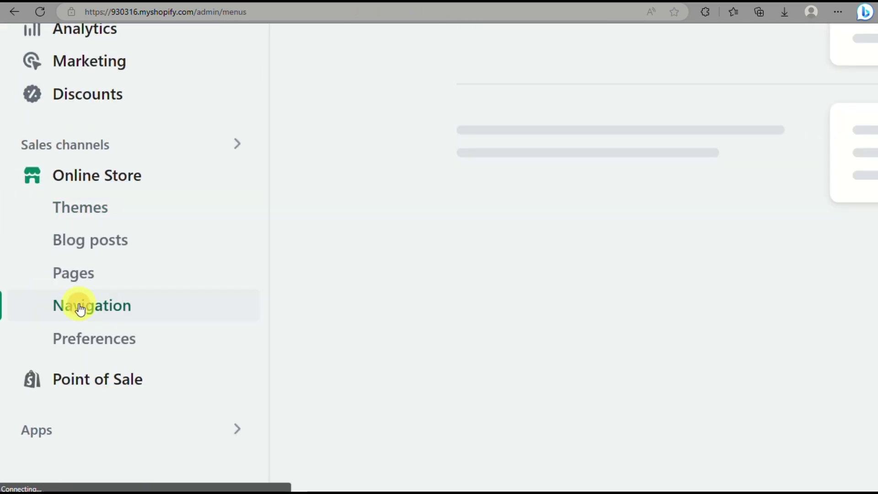
scroll(619, 134, "down", 1)
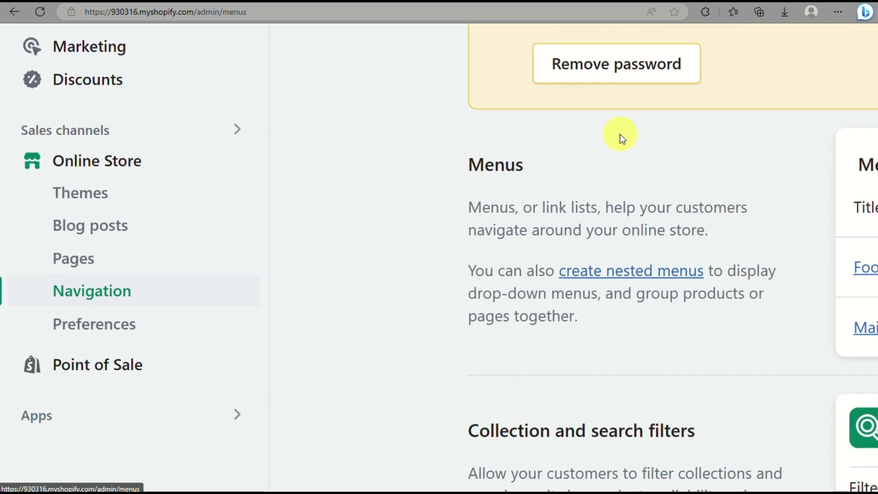
scroll(619, 134, "down", 5)
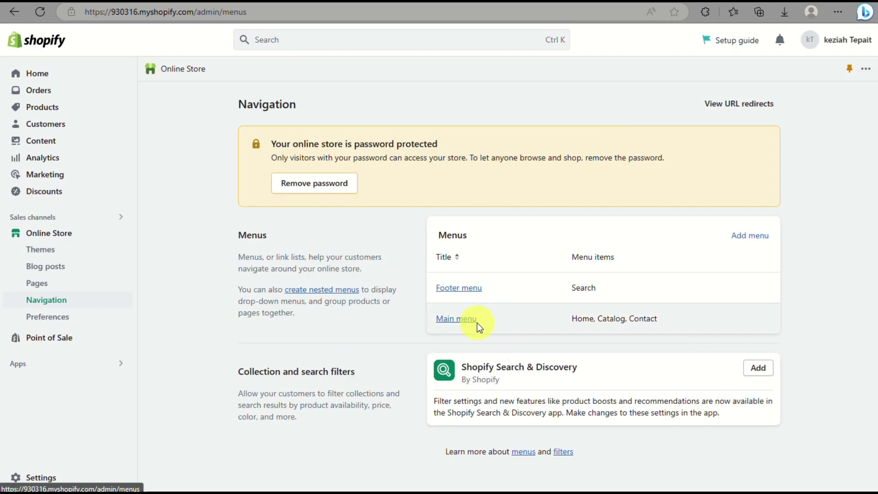
scroll(459, 325, "up", 5)
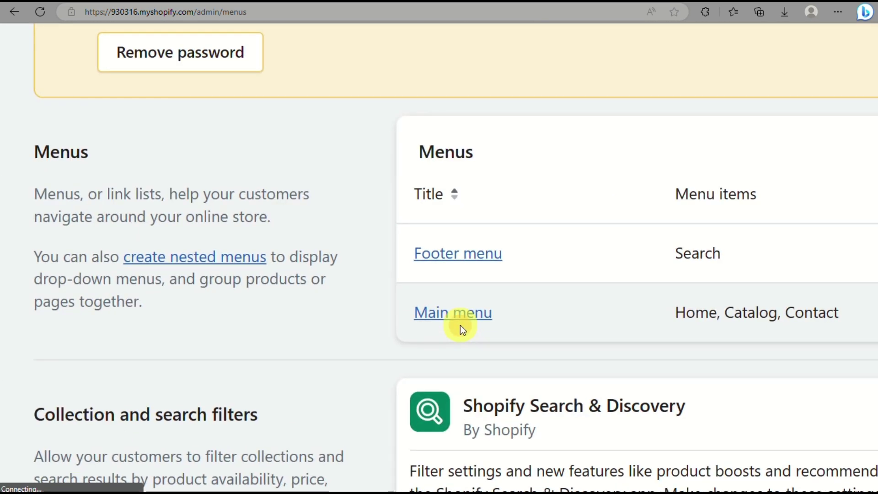
Open the Main menu and add a 'woman' item linked to Products > All products
left_click(460, 320)
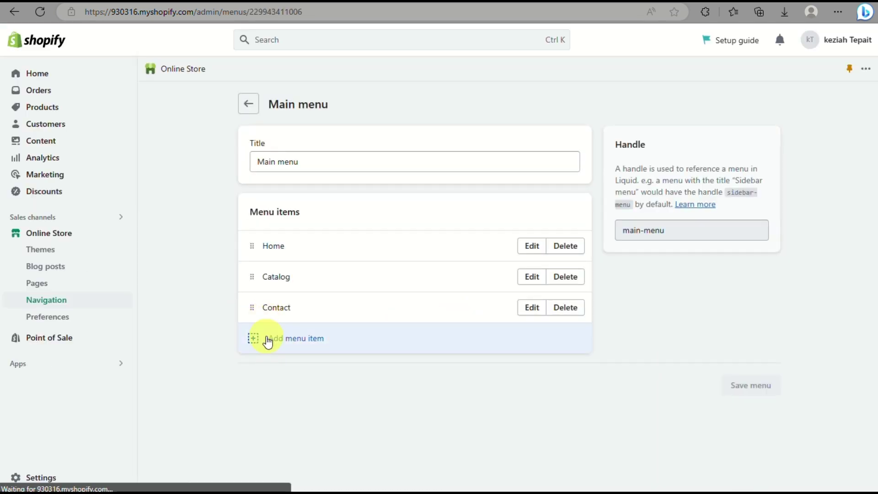
left_click(267, 341)
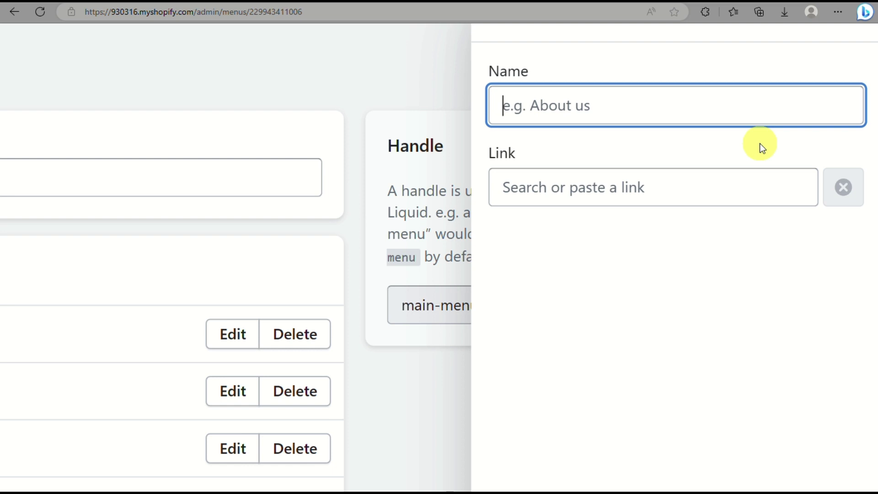
type("woman")
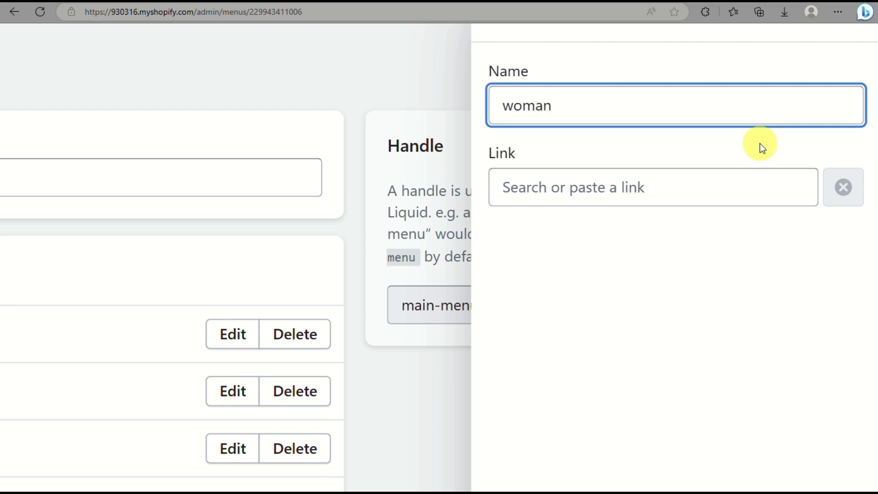
left_click(662, 195)
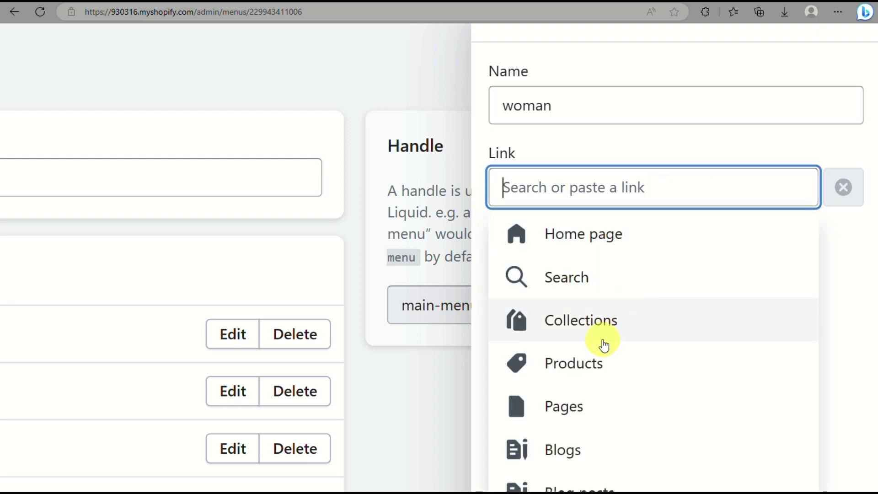
left_click(589, 364)
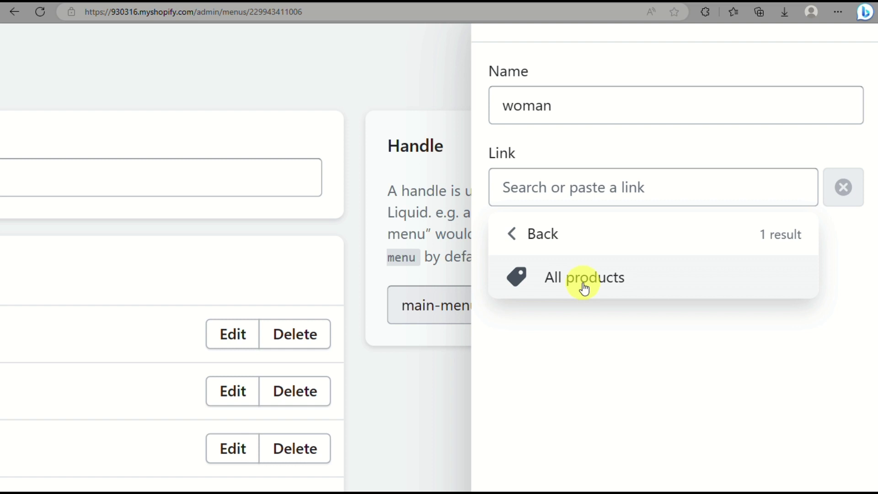
left_click(582, 285)
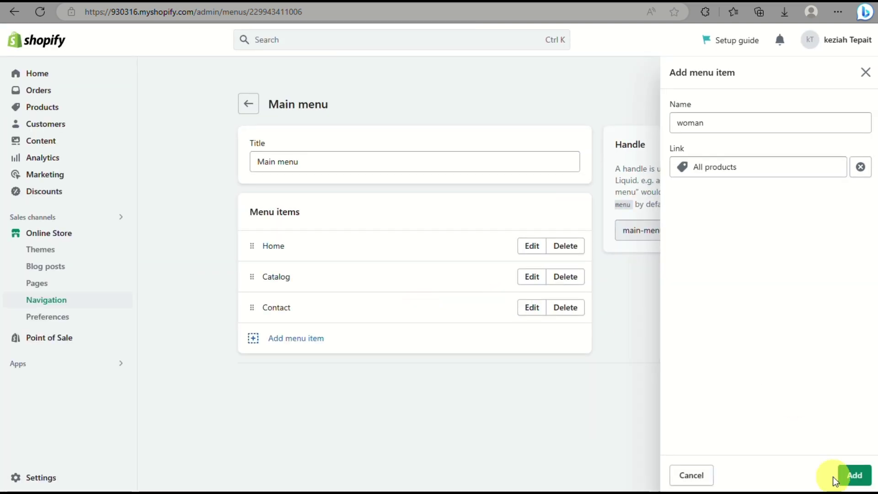
left_click(852, 476)
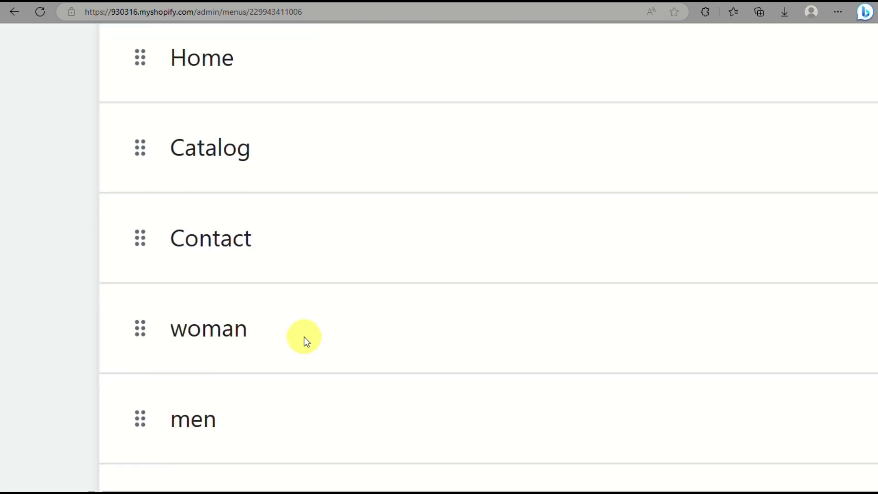
Drag woman, men and kids under Catalog as nested sub-items, then open the live storefront
scroll(284, 188, "down", 5)
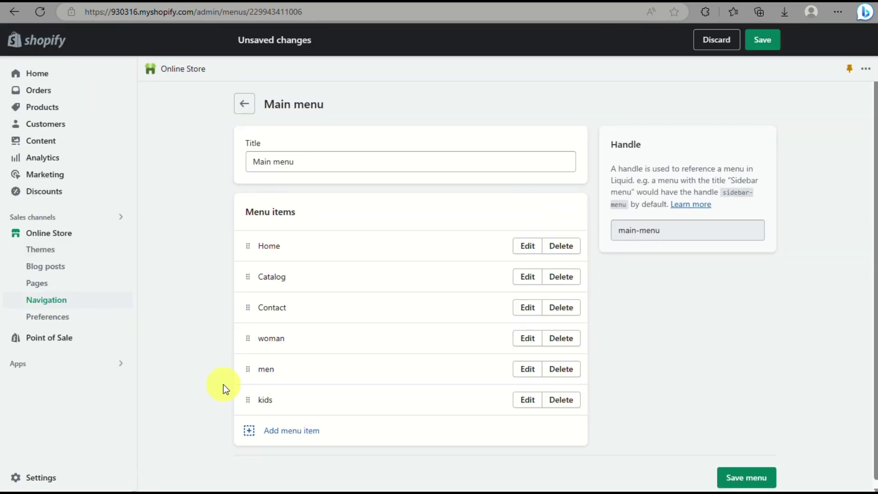
left_click_drag(246, 345, 262, 319)
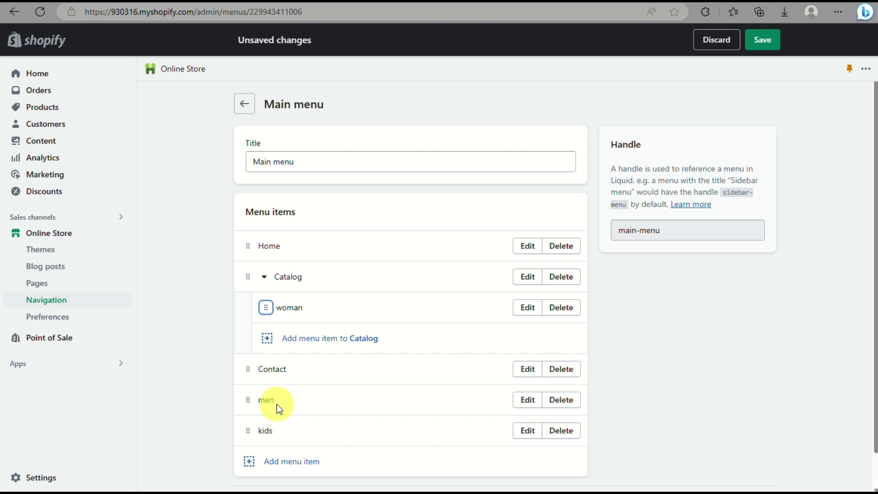
left_click_drag(247, 399, 261, 338)
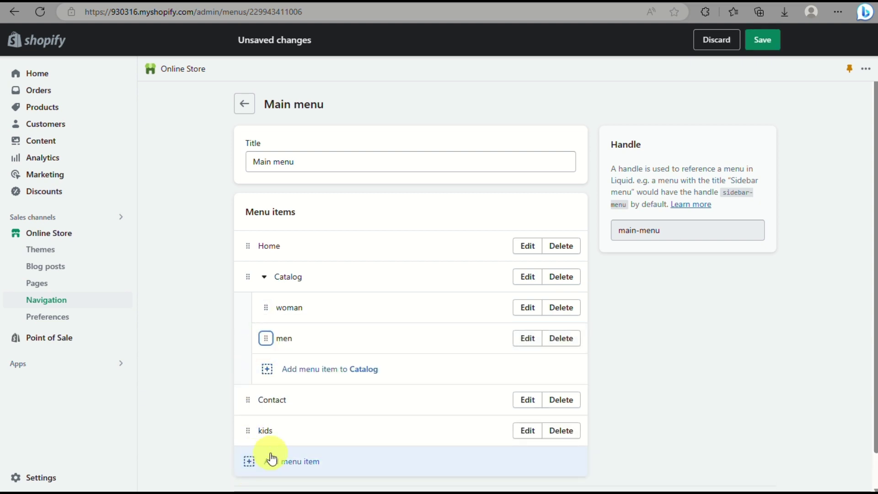
left_click_drag(247, 430, 262, 367)
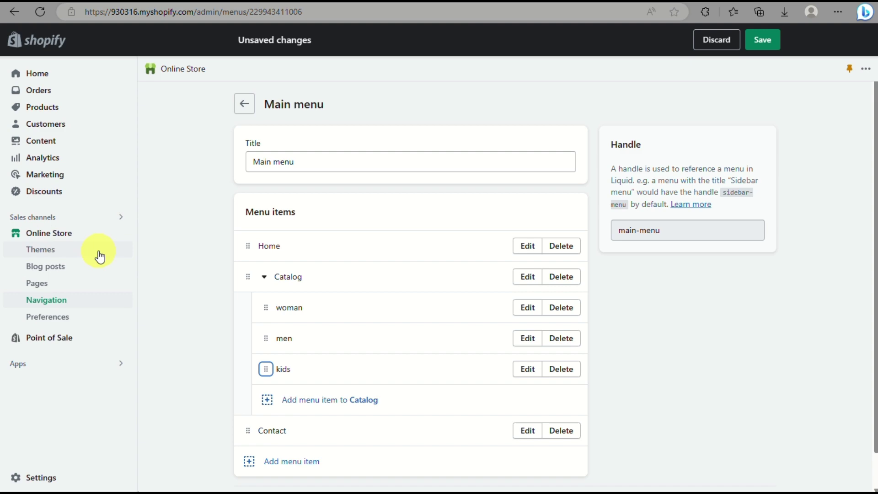
left_click(119, 234)
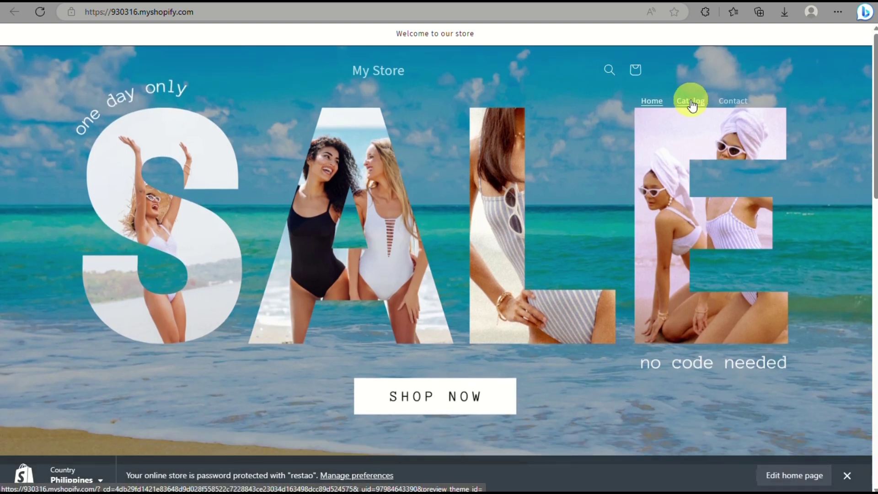
left_click(691, 101)
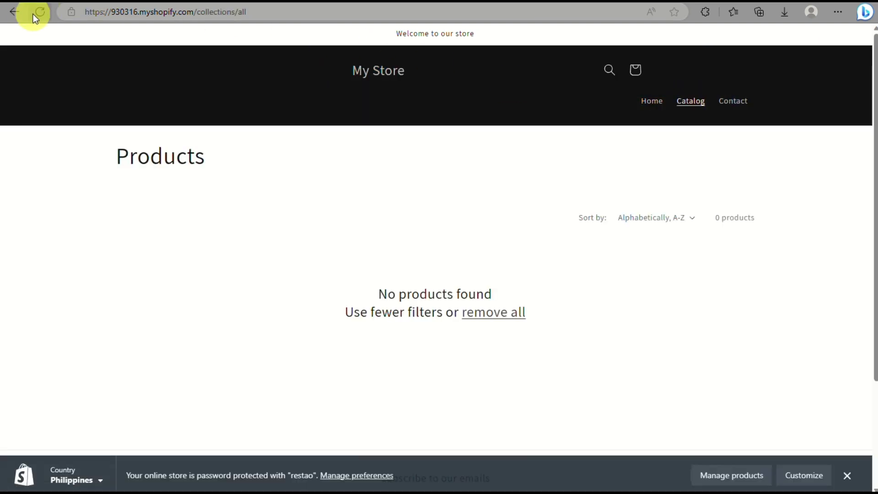
left_click(17, 15)
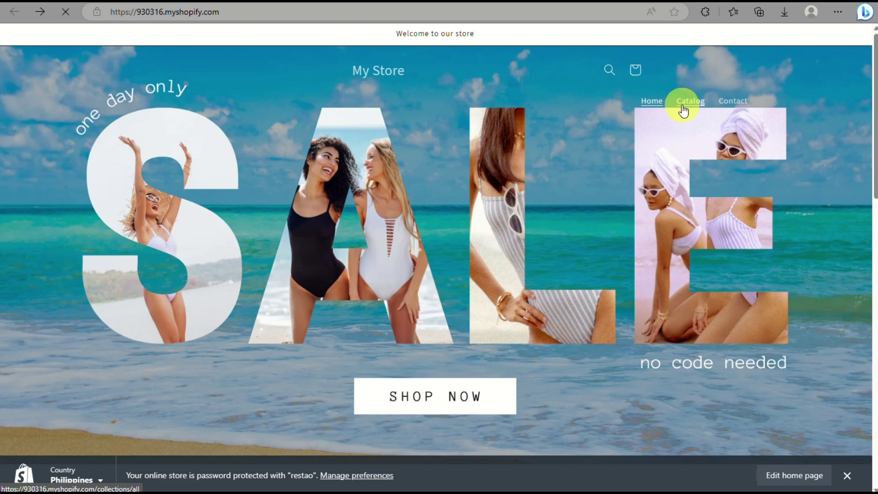
scroll(692, 107, "up", 5, "ctrl")
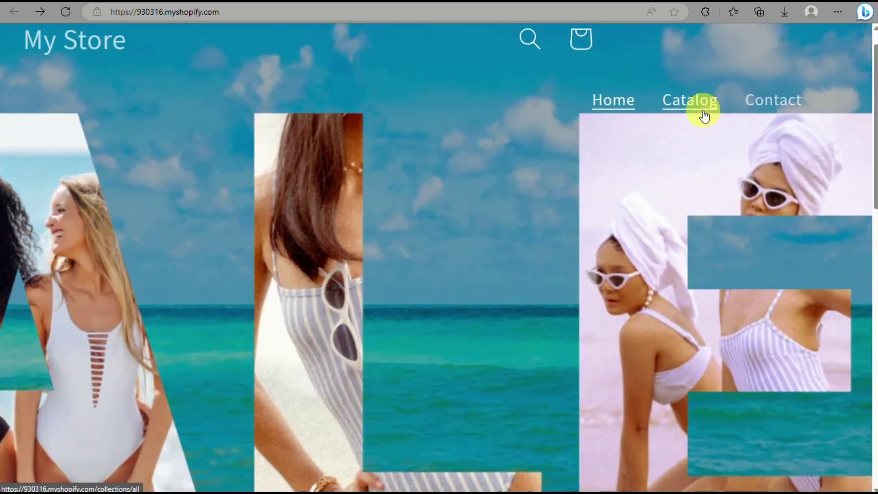
key("ctrl+0")
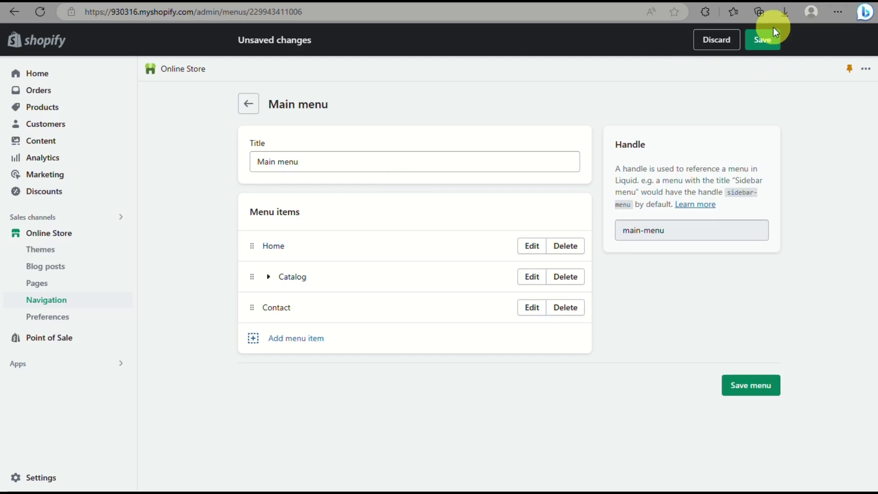
Save the updated Main menu with woman, men and kids nested under Catalog
scroll(764, 29, "up", 5)
left_click(766, 41)
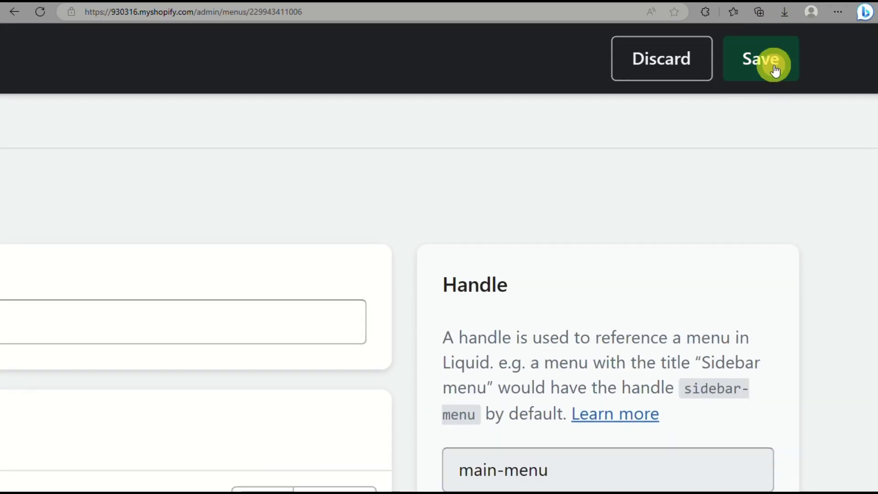
key("ctrl+0")
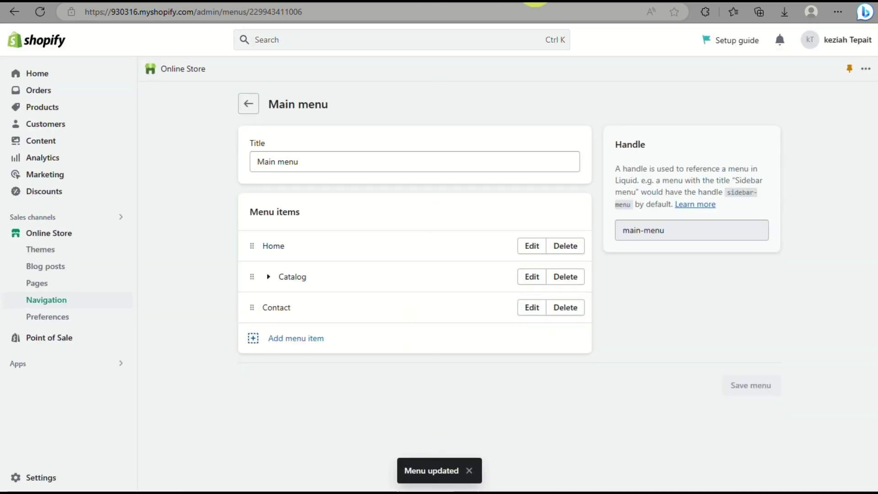
Reload the storefront home page so it picks up the saved menu
left_click(537, 1)
left_click(46, 10)
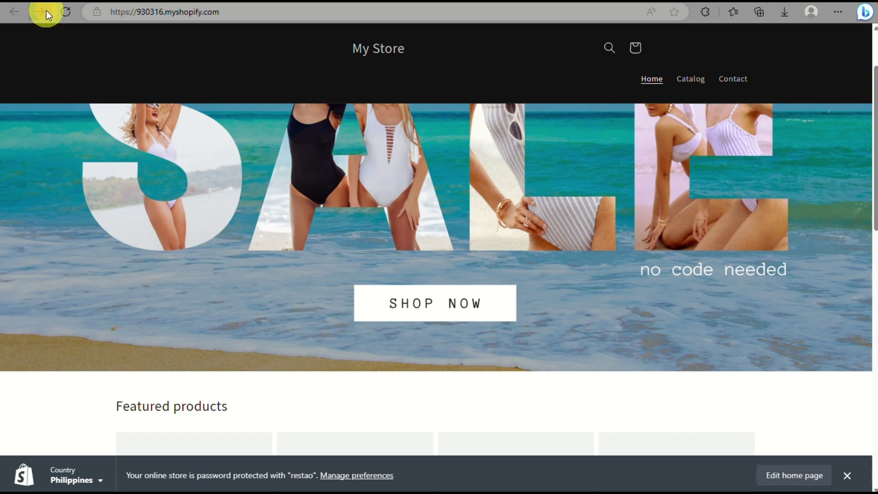
left_click(20, 14)
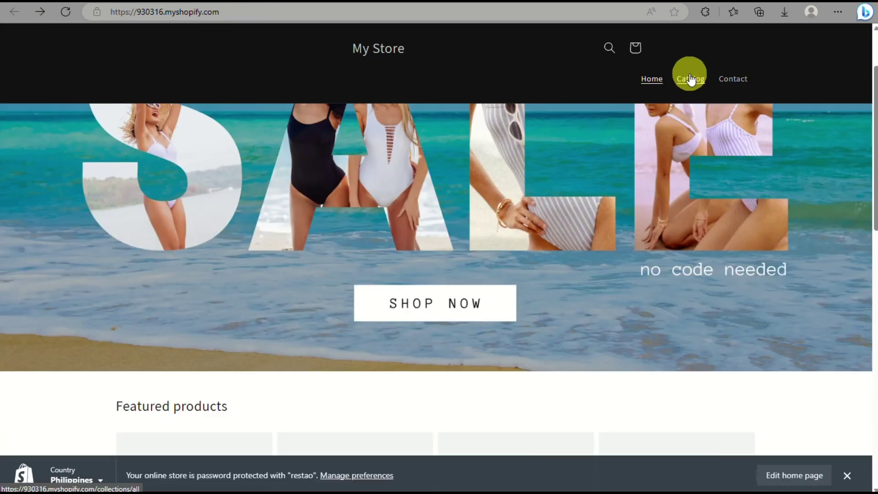
left_click(68, 12)
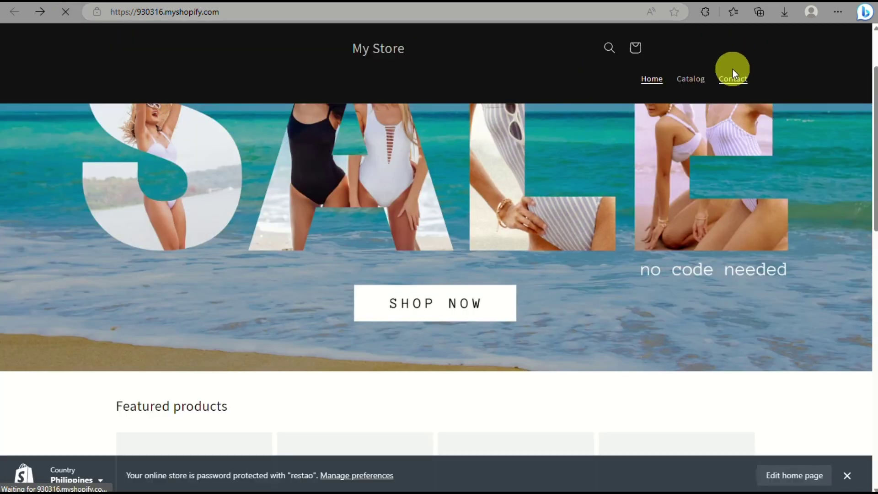
left_click(683, 87)
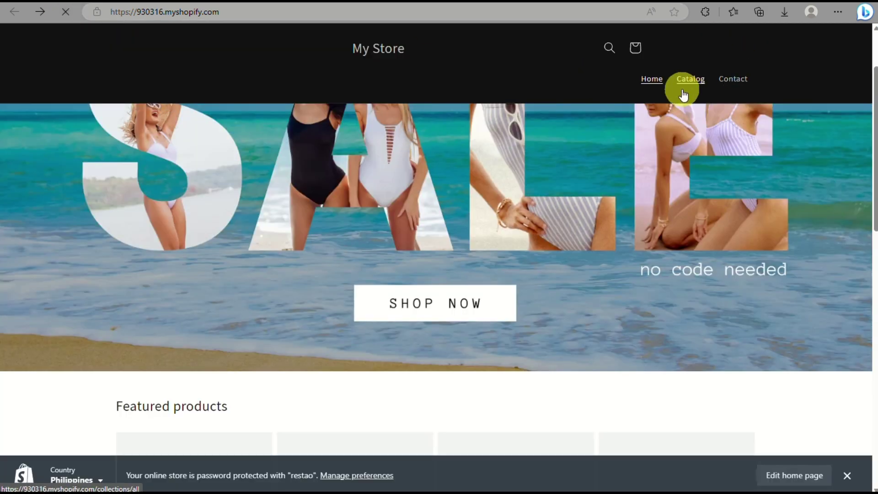
left_click(707, 85)
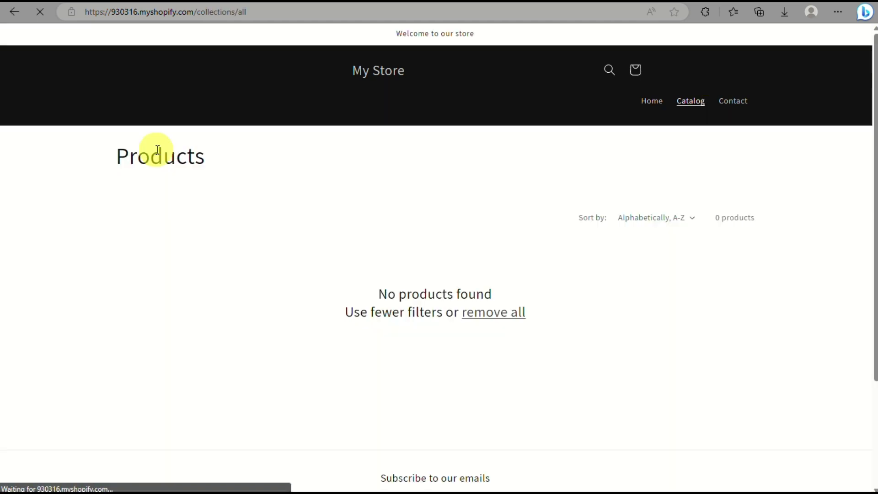
left_click(15, 12)
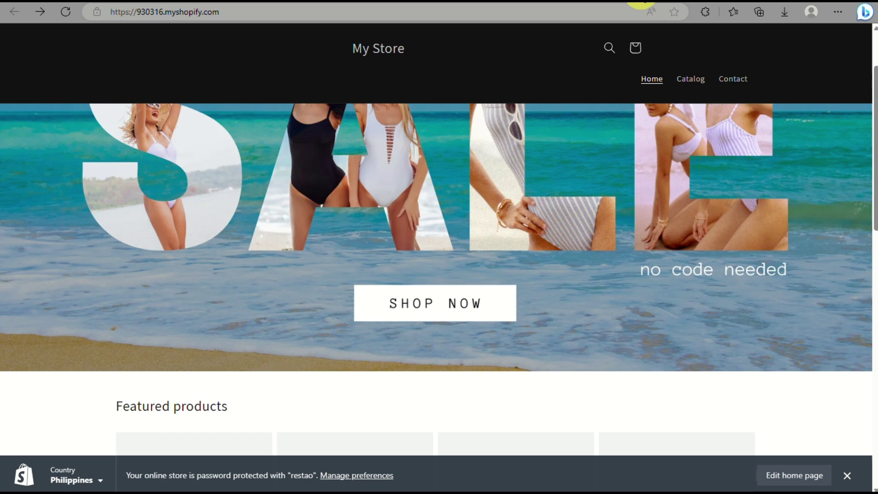
Open the storefront Catalog drop-down to confirm woman, men and kids, then close it
left_click(640, 2)
key("ctrl+Tab")
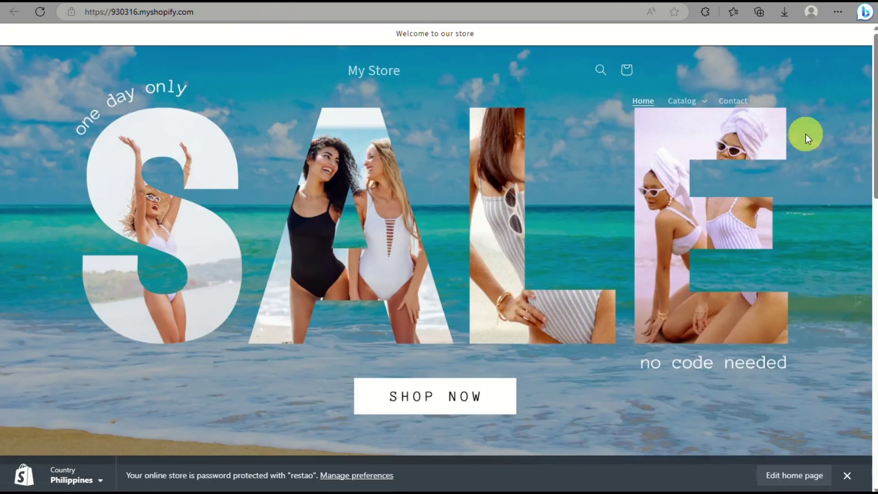
scroll(718, 93, "up", 5)
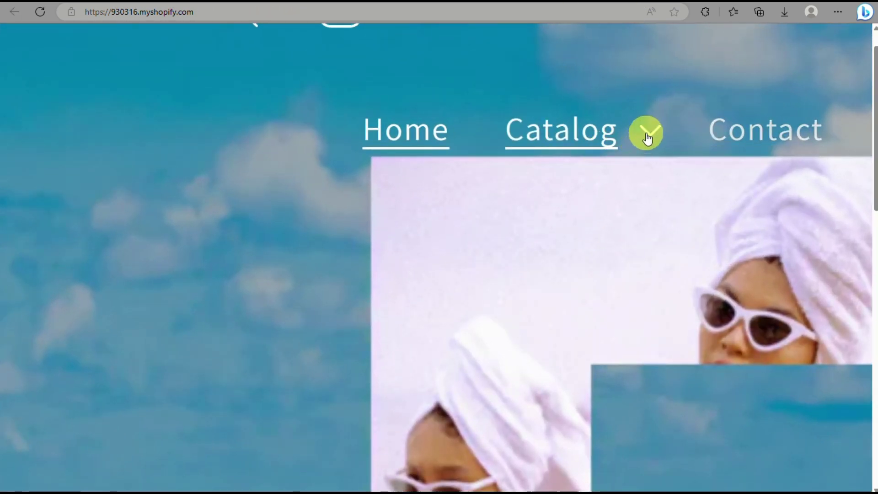
left_click(654, 133)
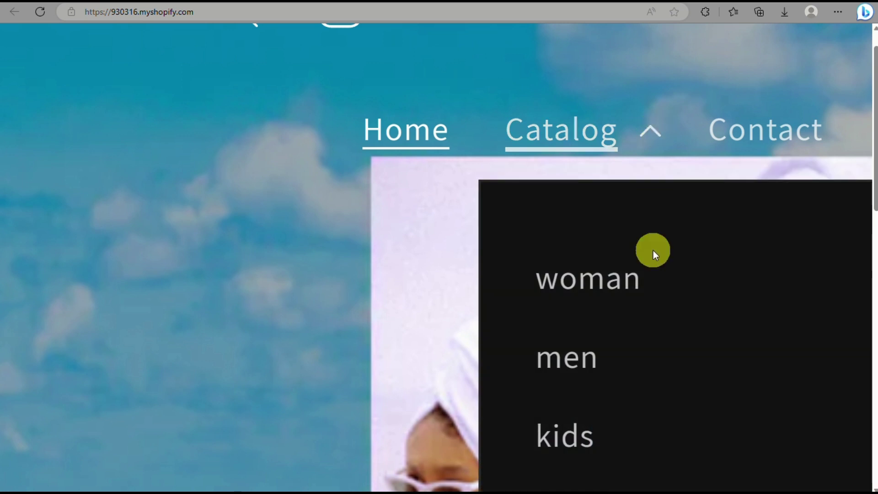
scroll(643, 348, "down", 3)
scroll(644, 348, "down", 2)
scroll(644, 348, "down", 2)
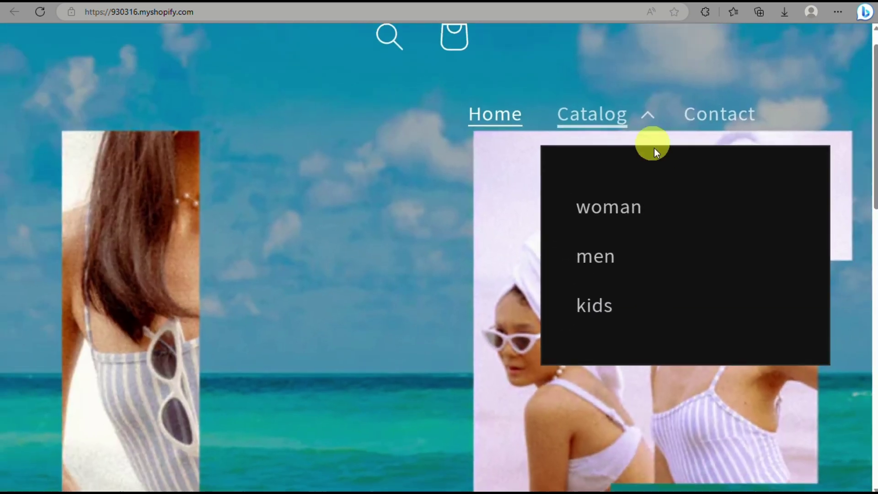
left_click(651, 119)
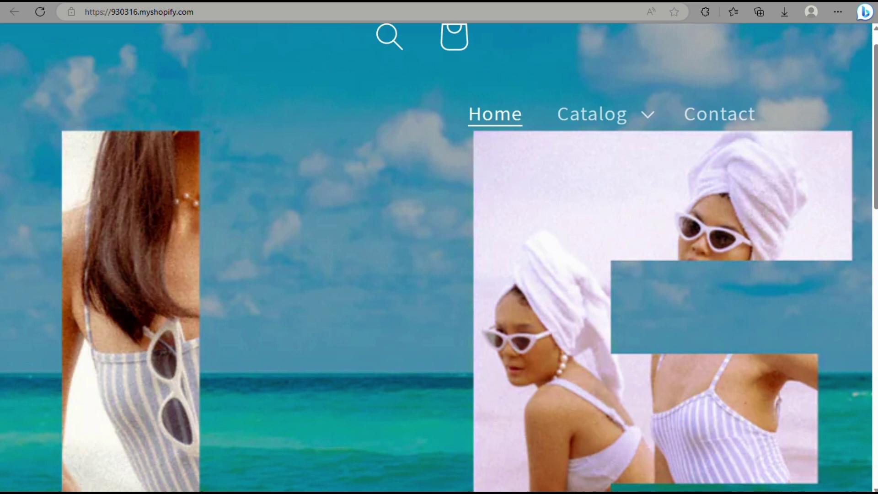
Return to the admin and reopen the Main menu editor showing Catalog's nested items
key("ctrl+Tab")
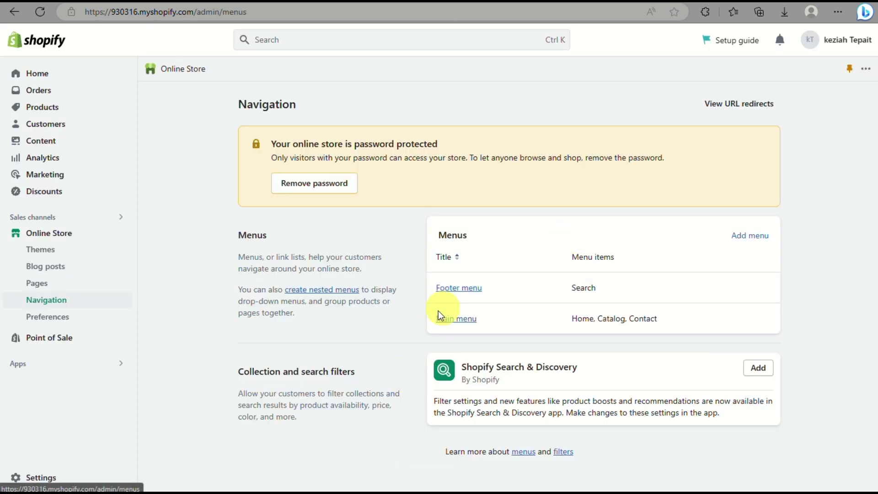
left_click(458, 323)
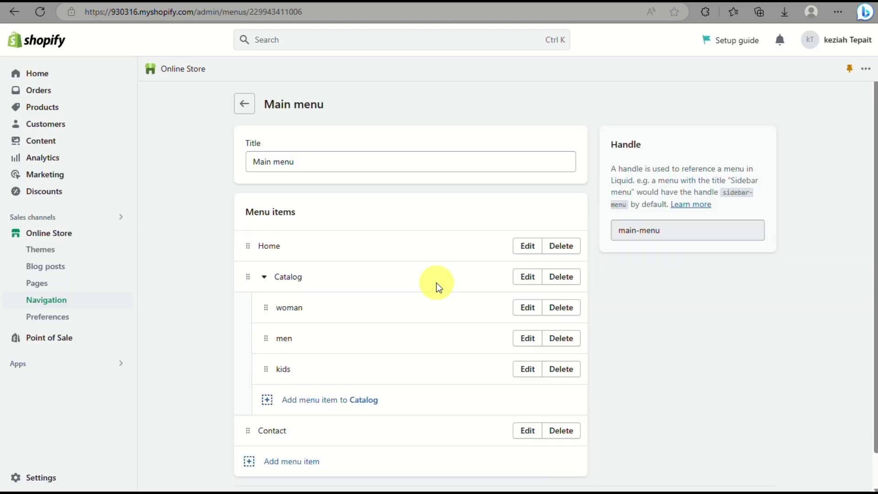
scroll(268, 337, "down", 1)
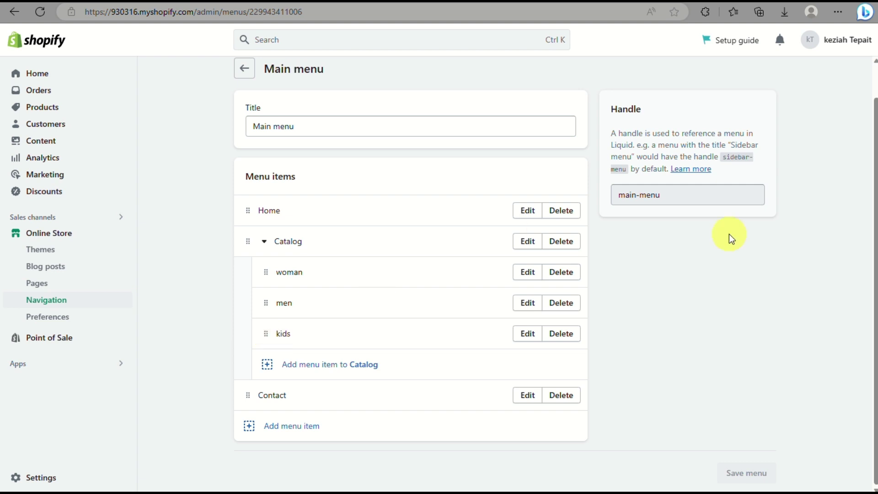
Add a new top-level 'dress' menu item linked to Products
left_click(300, 426)
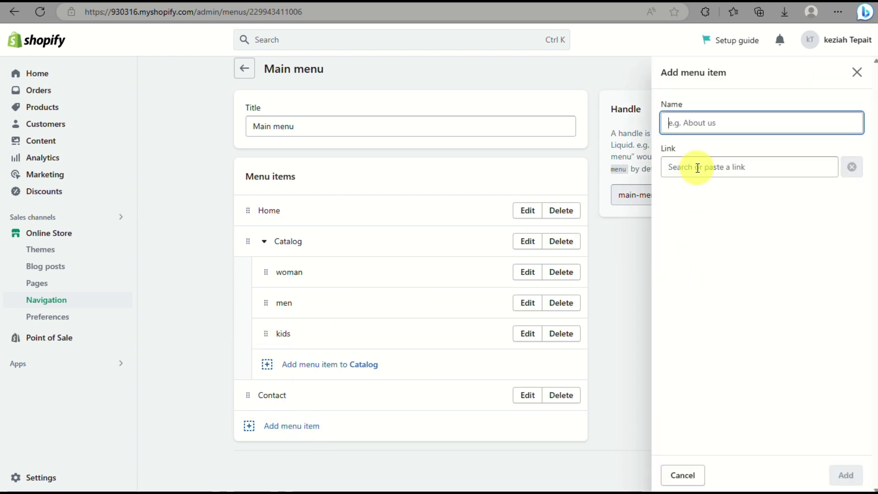
type("dress")
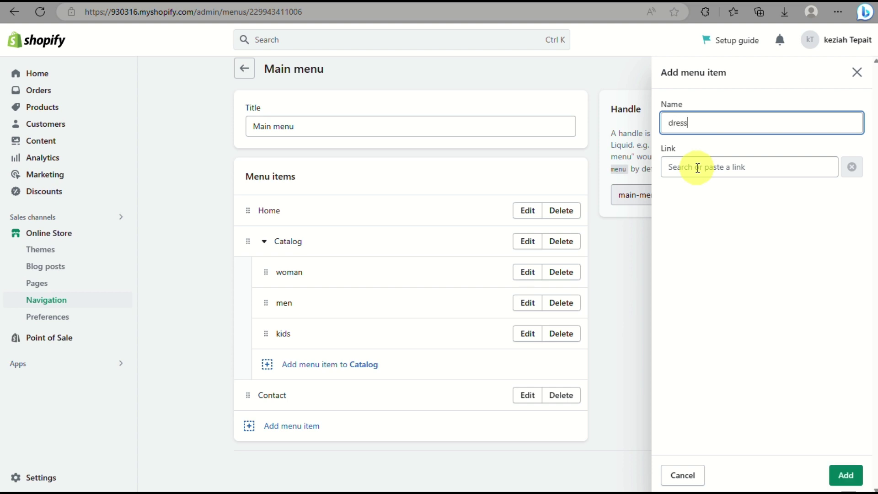
left_click(697, 168)
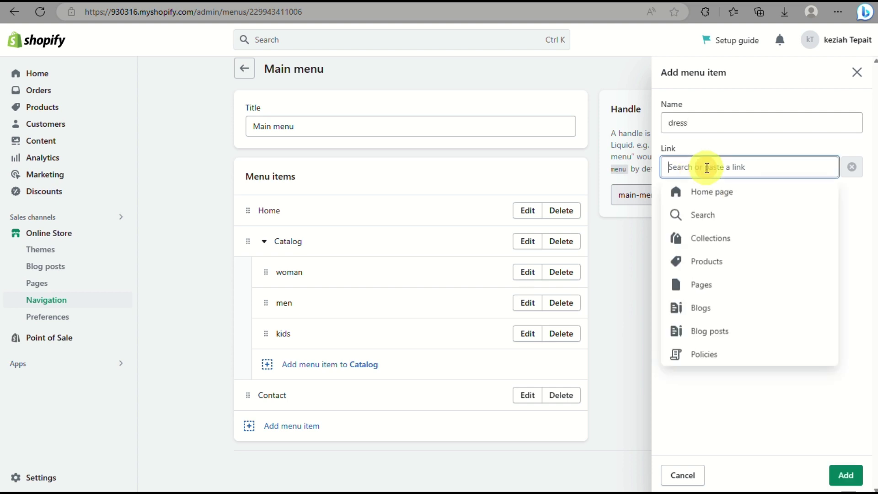
left_click(704, 262)
left_click(845, 475)
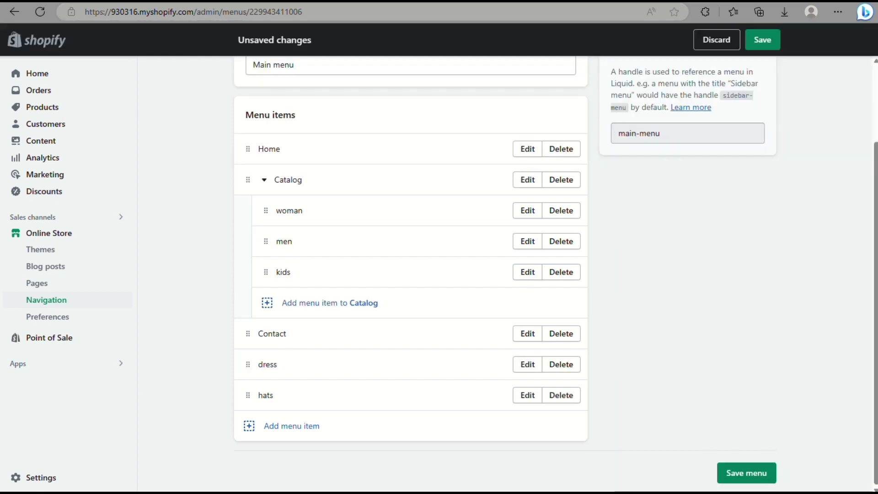
Drag the dress and hats rows into the woman group under Catalog
scroll(288, 320, "up", 5, "ctrl")
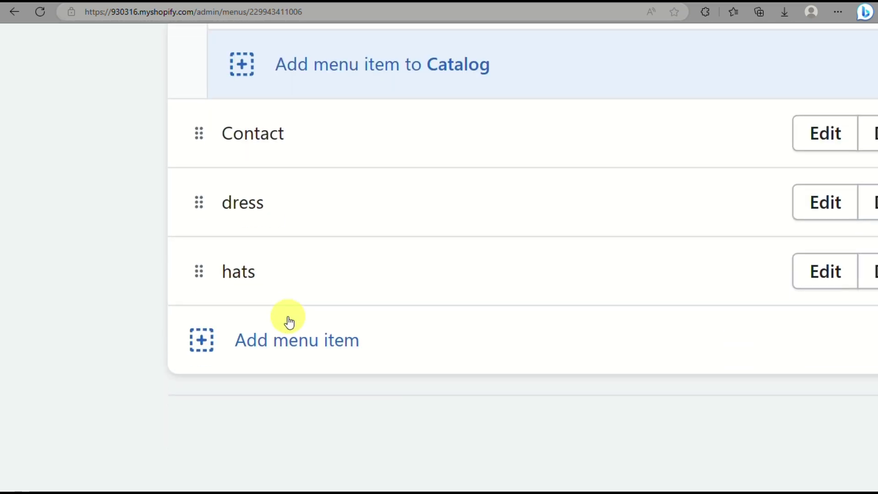
scroll(234, 235, "up", 5)
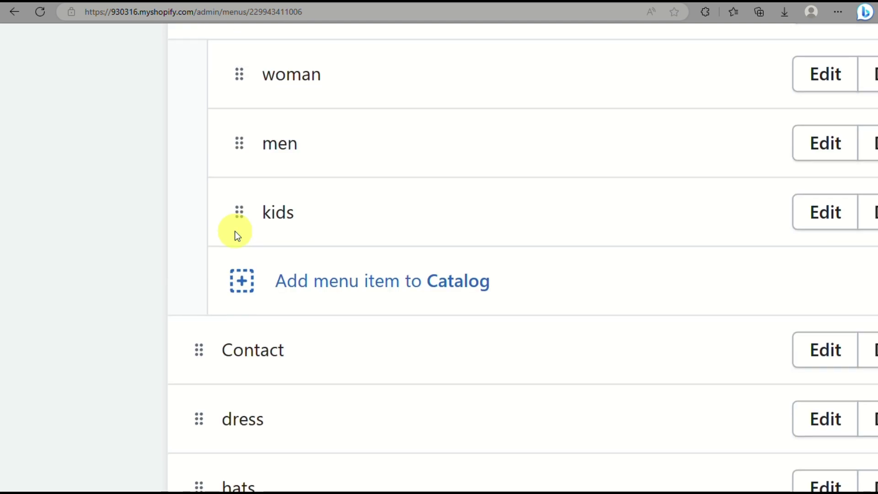
scroll(231, 232, "down", 5, "ctrl")
scroll(229, 396, "down", 2)
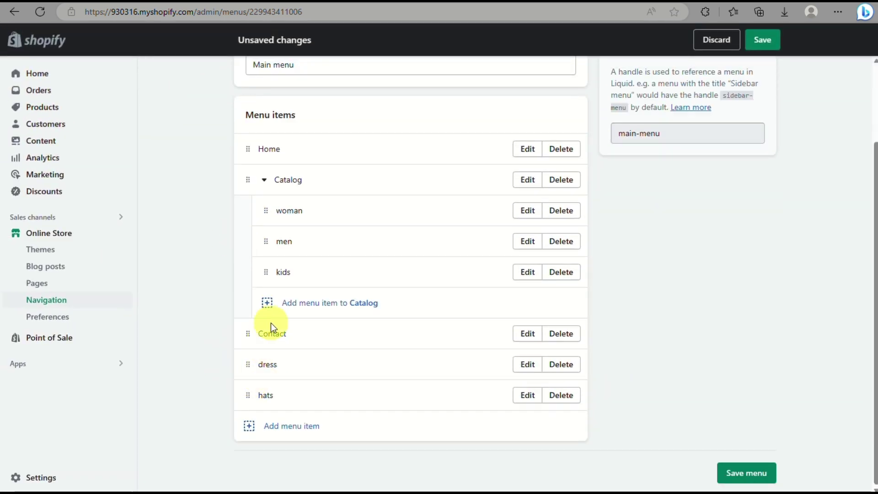
left_click_drag(249, 366, 279, 260)
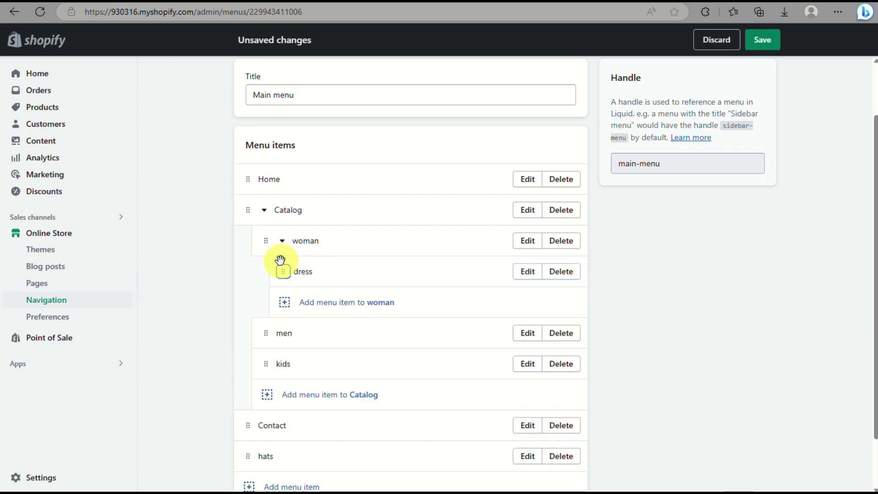
scroll(248, 386, "down", 2)
left_click_drag(248, 393, 277, 259)
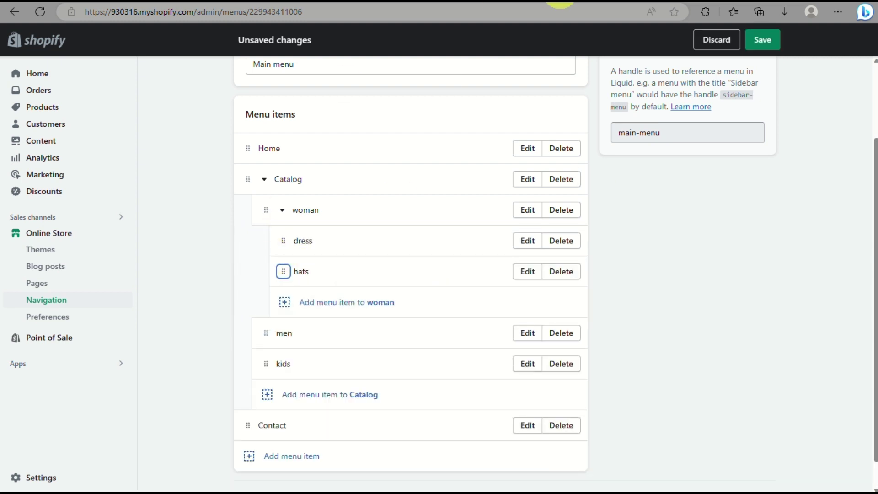
Save the Main menu and reload the page to confirm dress and hats stay under woman
left_click(766, 47)
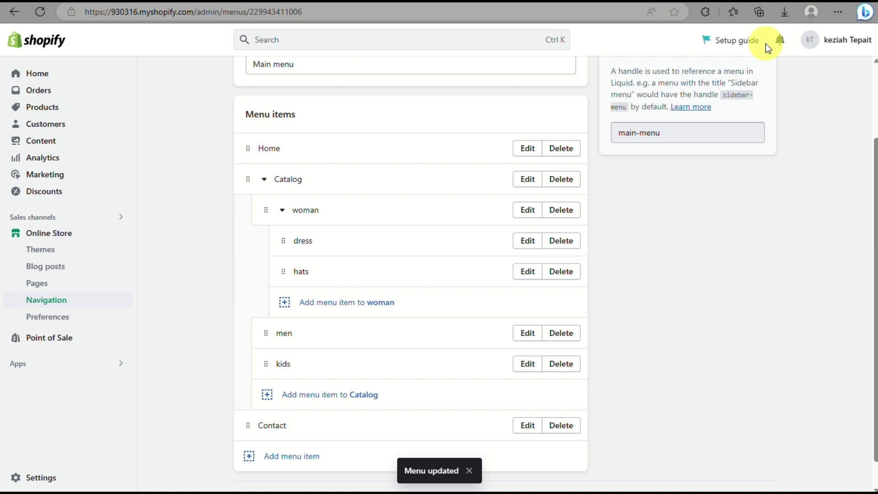
scroll(478, 188, "up", 3)
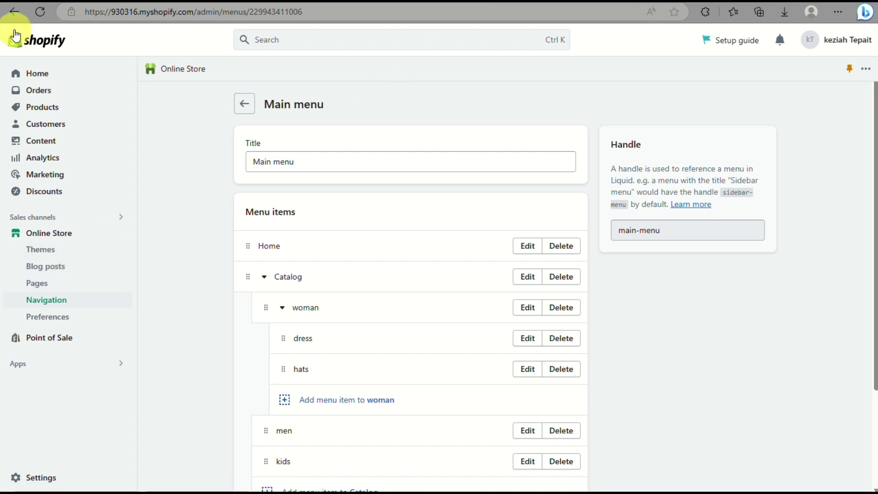
left_click(48, 9)
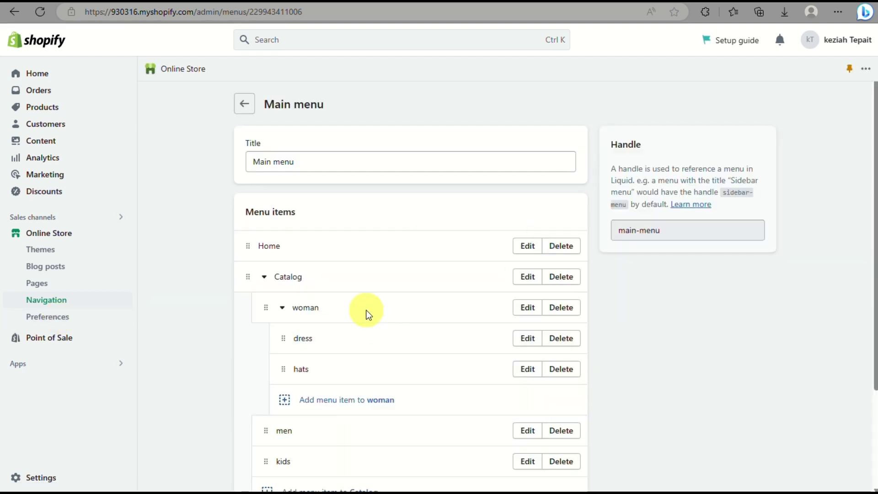
scroll(364, 311, "down", 3)
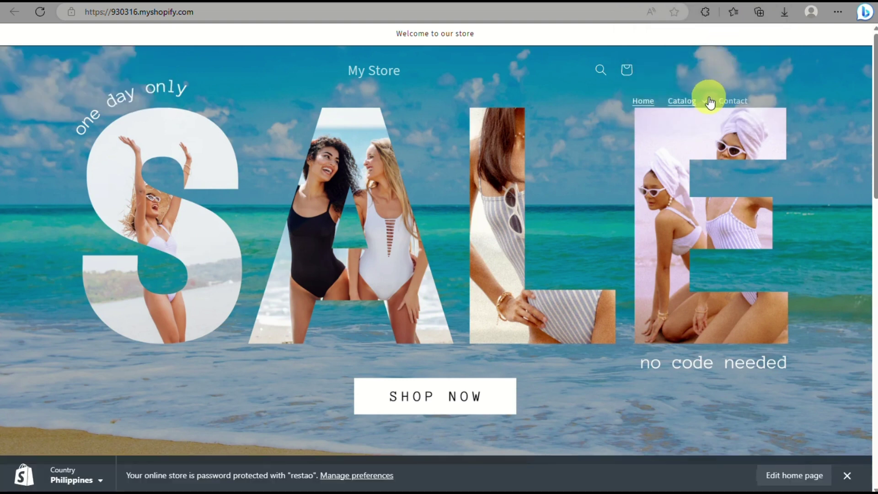
Open the storefront Catalog drop-down, expand woman to show dress and hats, then collapse it
scroll(708, 95, "up", 5)
left_click(694, 115)
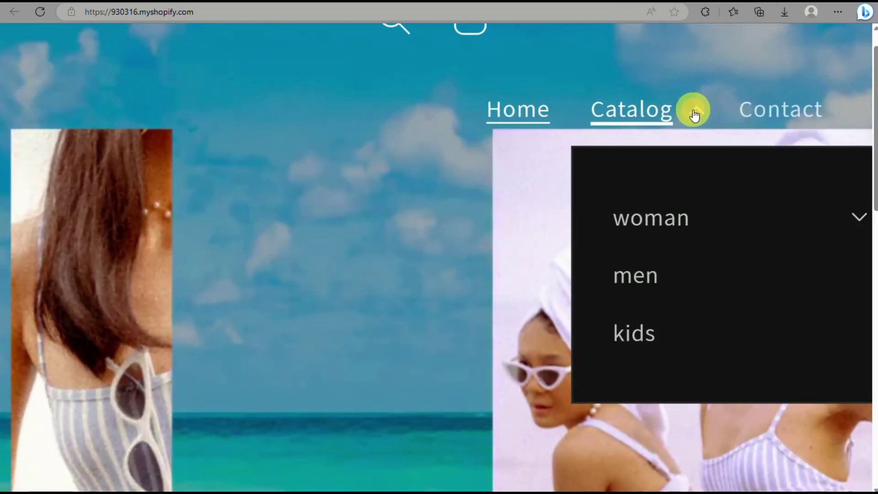
scroll(809, 213, "right", 5)
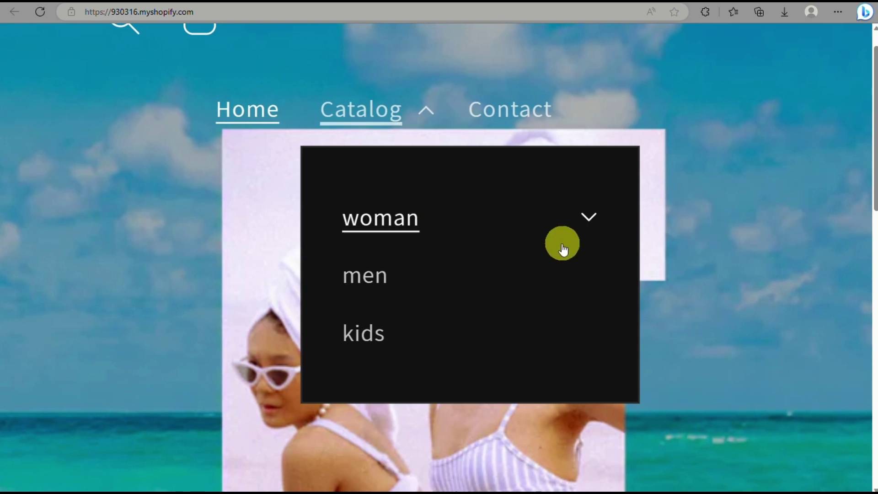
left_click(594, 216)
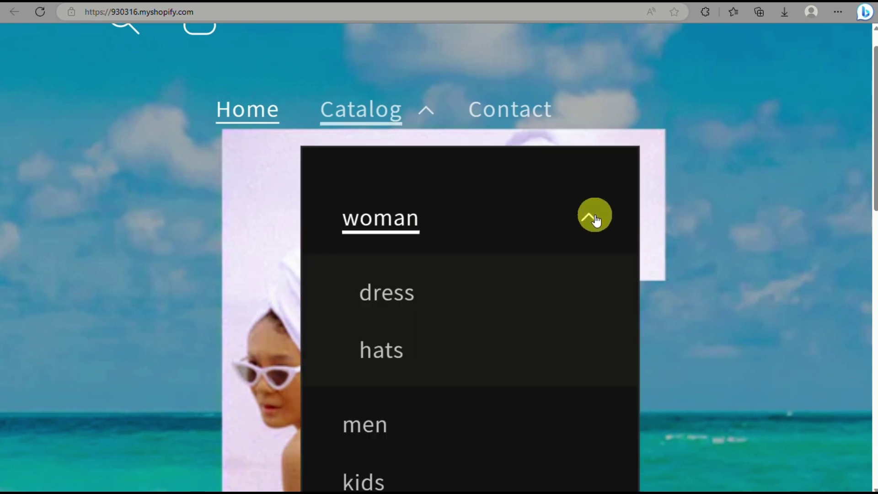
left_click(594, 216)
scroll(594, 214, "down", 5)
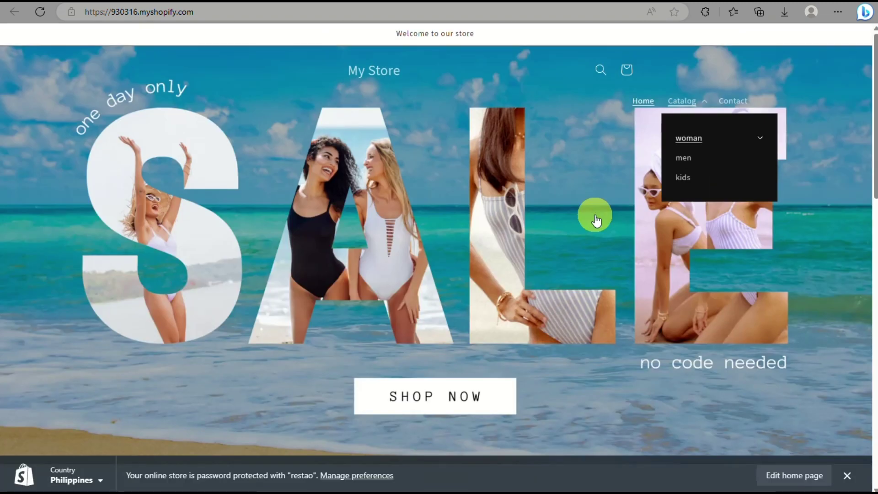
left_click(455, 1)
left_click(582, 3)
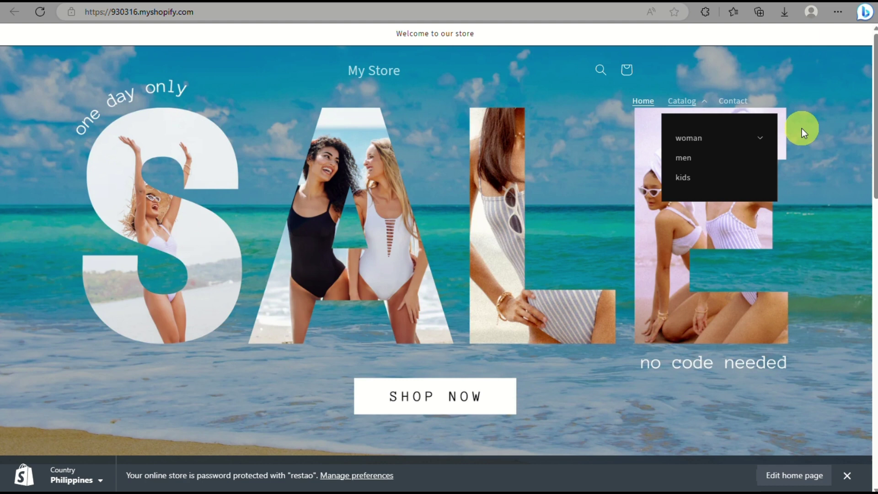
scroll(802, 128, "up", 5)
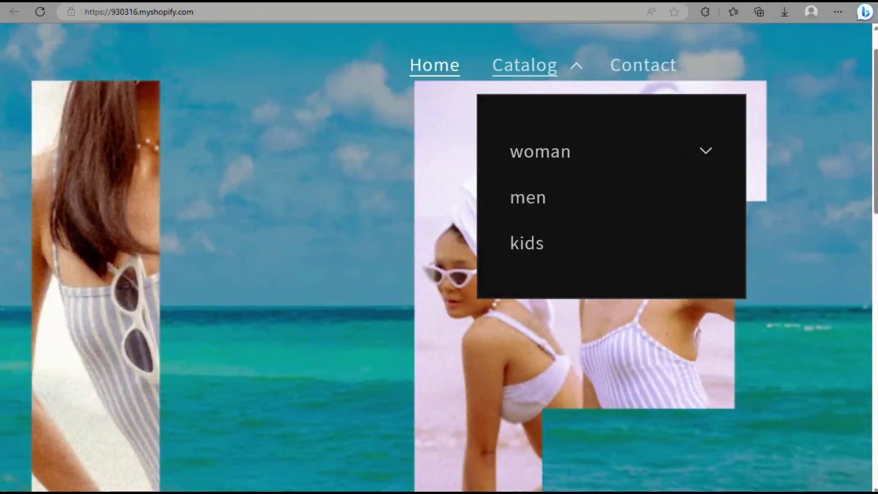